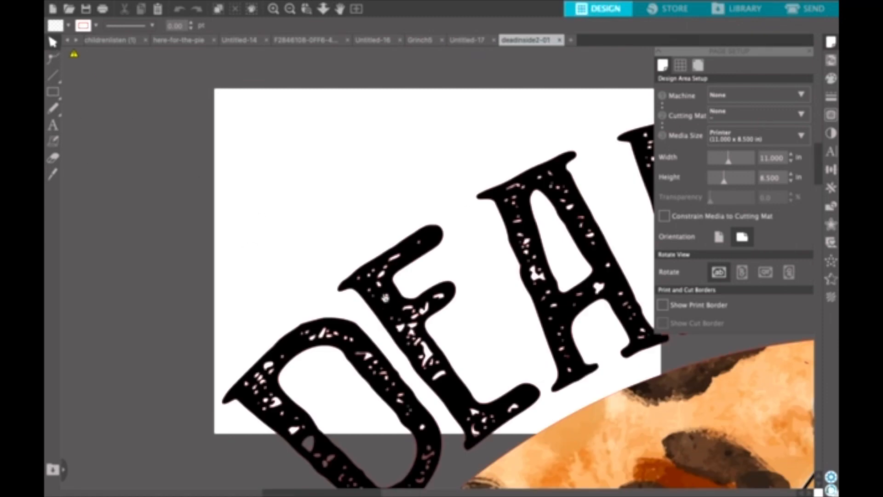
# Select the oversized skeleton design, try to set its height to 10 inches, and undo the attempt.
pyautogui.click(385, 298)
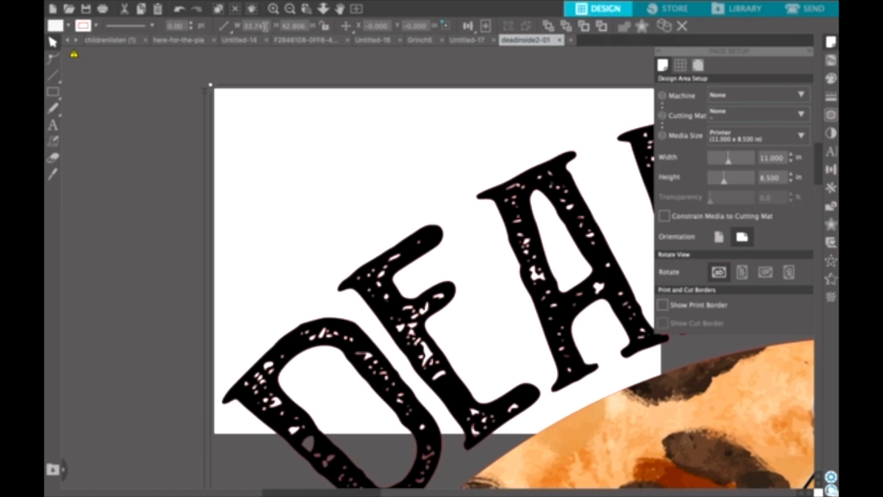
pyautogui.moveTo(268, 26); pyautogui.dragTo(236, 28)
pyautogui.press('BackSpace')
pyautogui.press('Tab')
pyautogui.click(229, 26)
pyautogui.click(180, 9)
pyautogui.click(263, 26)
pyautogui.press('BackSpace')
pyautogui.moveTo(256, 25); pyautogui.dragTo(247, 26)
pyautogui.moveTo(309, 25); pyautogui.dragTo(276, 25)
pyautogui.press('BackSpace')
pyautogui.write('10')
pyautogui.press('Return')
pyautogui.moveTo(429, 253); pyautogui.dragTo(457, 293)
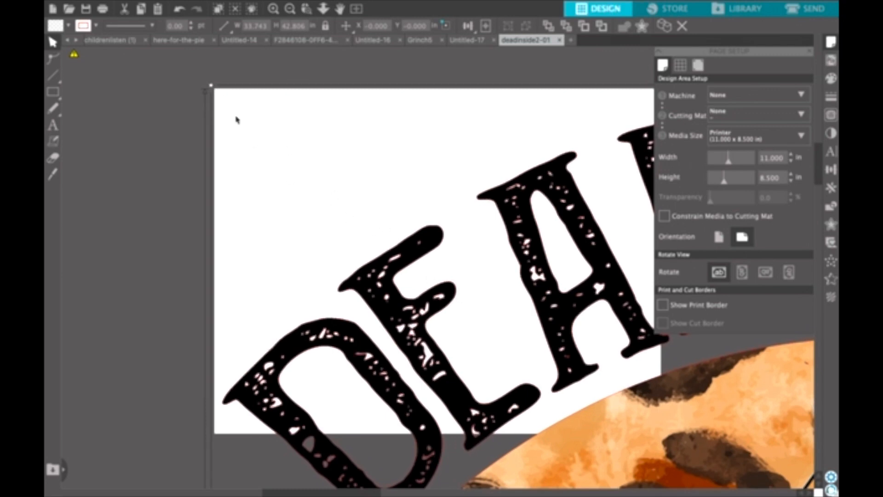
pyautogui.hotkey('ctrl', 'z')
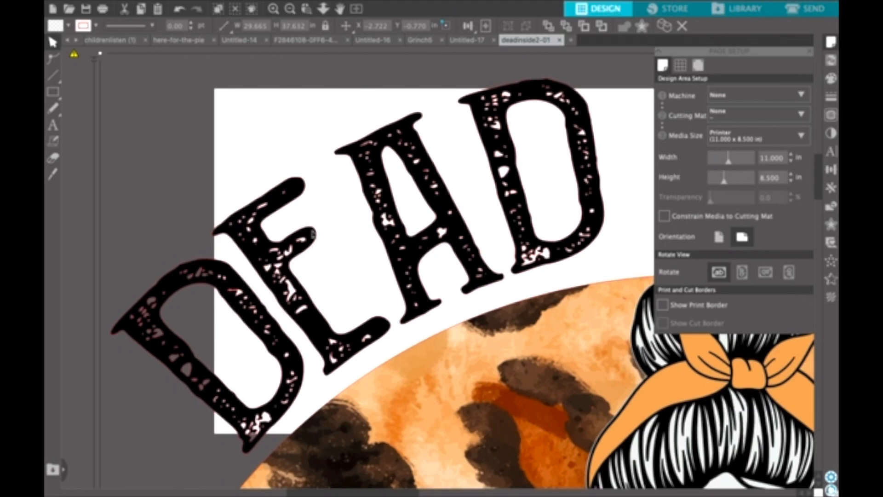
# Scale the whole design down proportionally to about 22.4 by 28.5 inches, repositioning it over the page.
pyautogui.moveTo(123, 83); pyautogui.dragTo(267, 266)
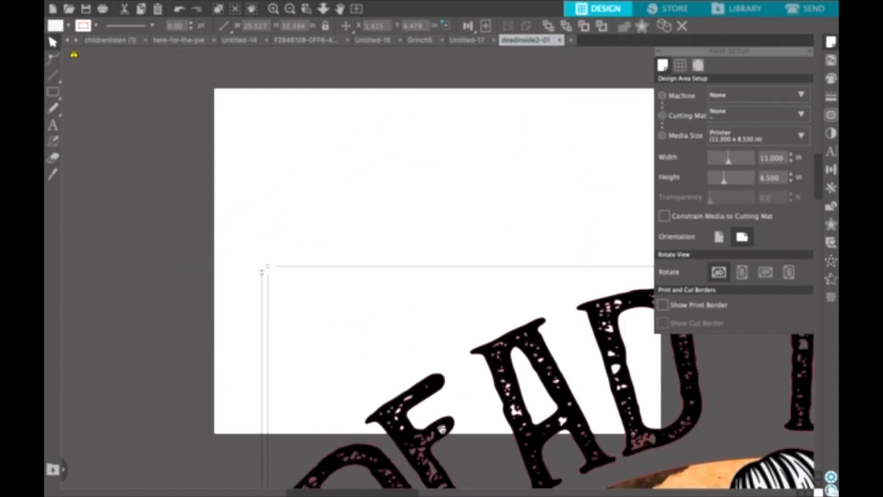
pyautogui.moveTo(439, 425); pyautogui.dragTo(297, 228)
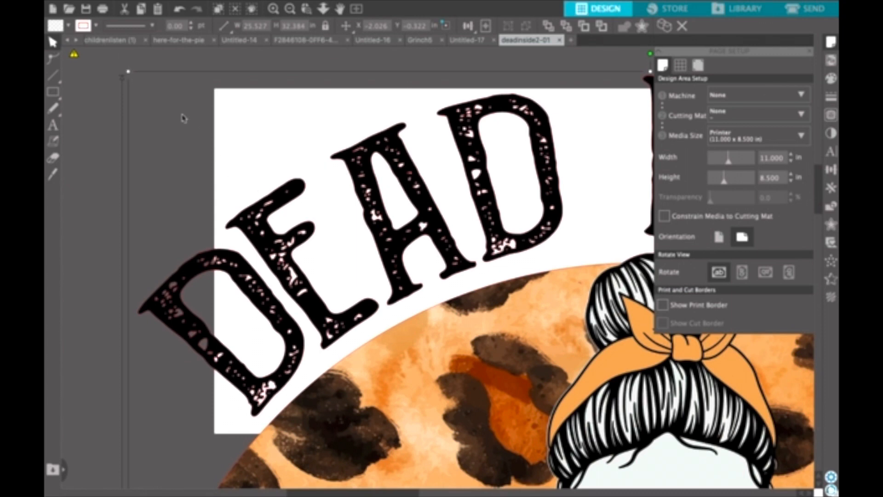
pyautogui.moveTo(128, 72); pyautogui.dragTo(254, 230)
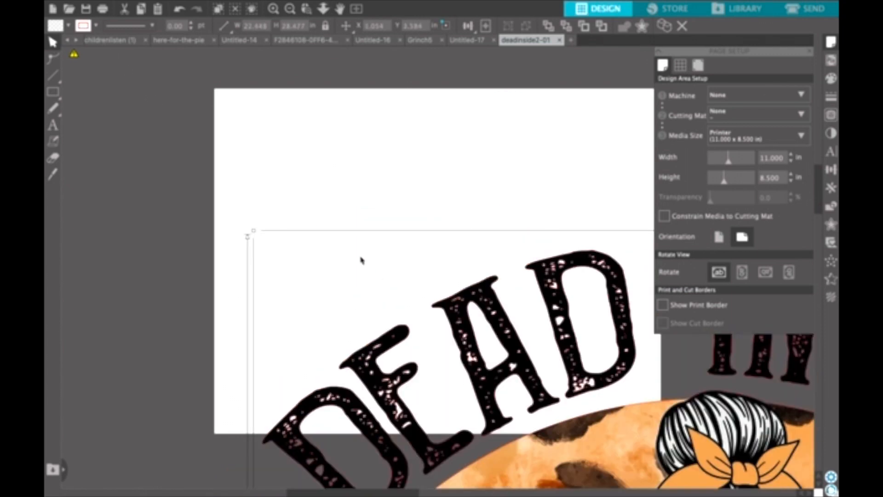
pyautogui.moveTo(357, 229); pyautogui.dragTo(246, 93)
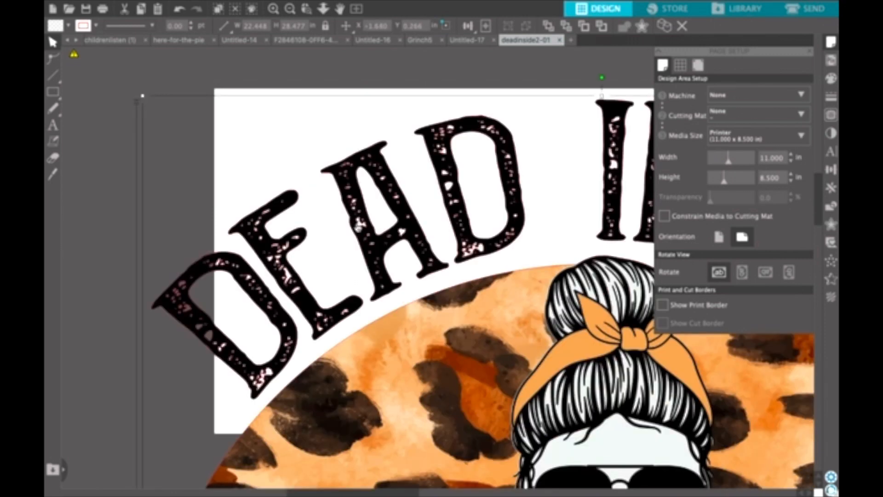
pyautogui.moveTo(316, 244); pyautogui.dragTo(405, 219)
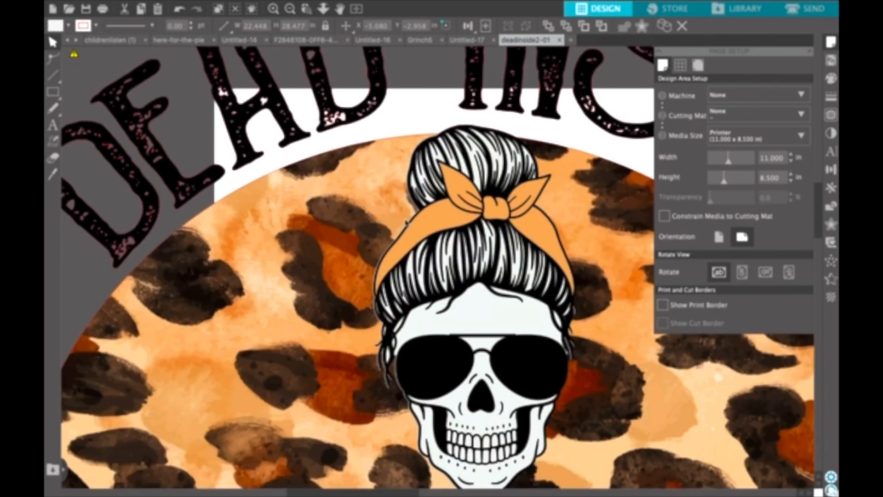
# Set the design's height to 10 inches and move it onto the page with its upper edge at the page's top.
pyautogui.moveTo(304, 27); pyautogui.dragTo(252, 29)
pyautogui.press('BackSpace')
pyautogui.write('10')
pyautogui.press('Return')
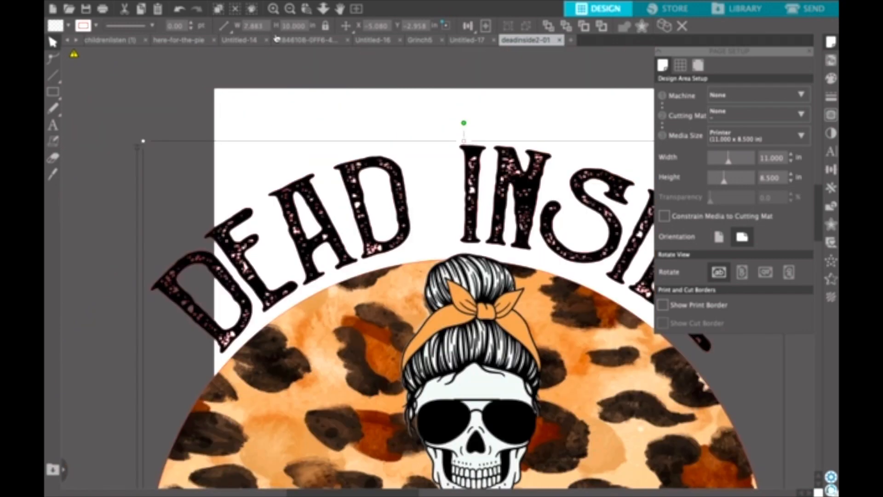
pyautogui.moveTo(431, 435); pyautogui.dragTo(405, 182)
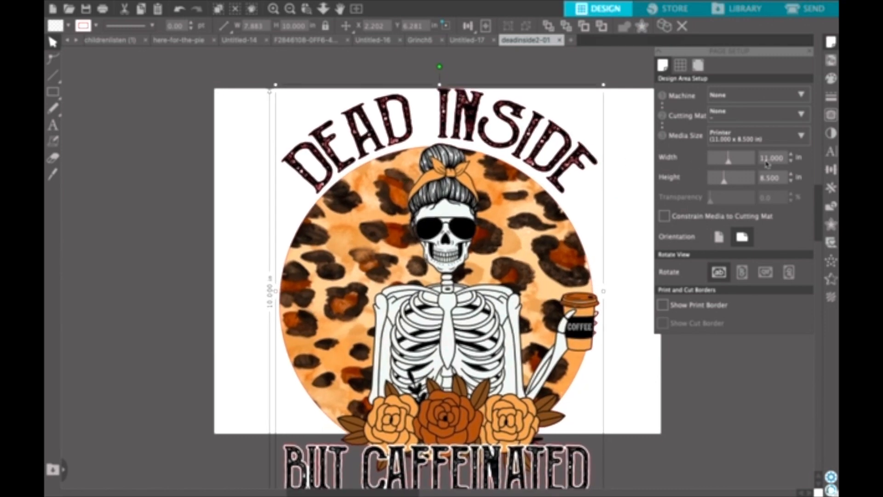
# Change the page to portrait orientation and move the design so it sits centred between the page's side edges.
pyautogui.click(778, 97)
pyautogui.click(778, 100)
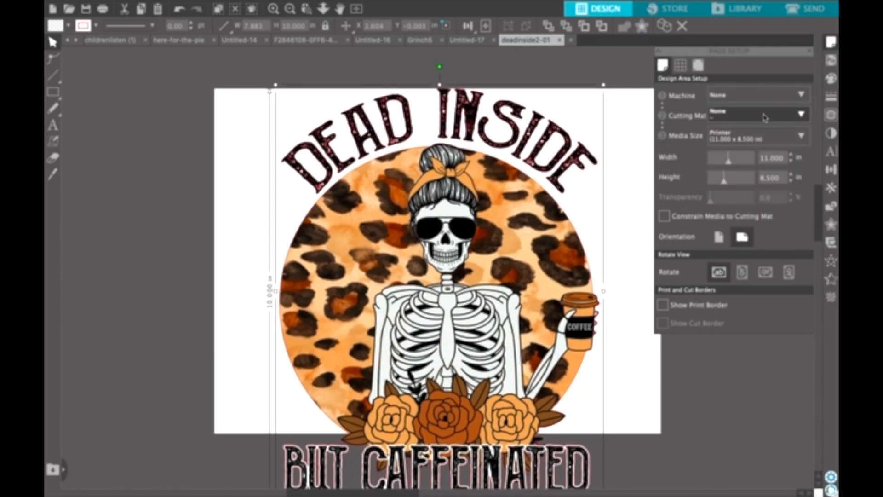
pyautogui.click(764, 115)
pyautogui.click(750, 153)
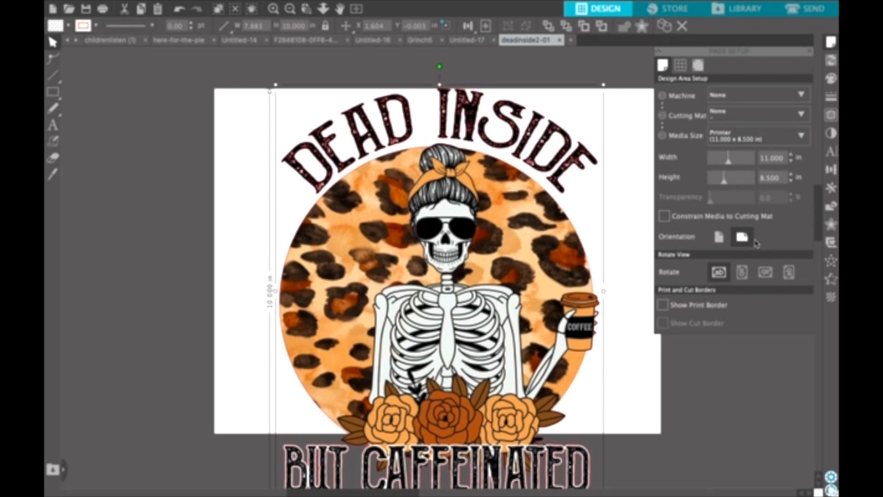
pyautogui.click(719, 238)
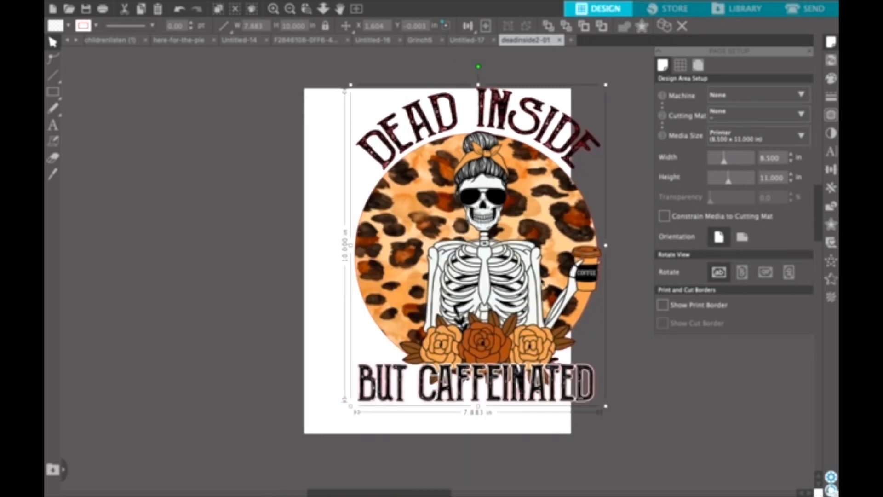
pyautogui.moveTo(501, 271)
pyautogui.mouseDown()
pyautogui.moveTo(467, 273)
pyautogui.moveTo(489, 275)
pyautogui.mouseUp()
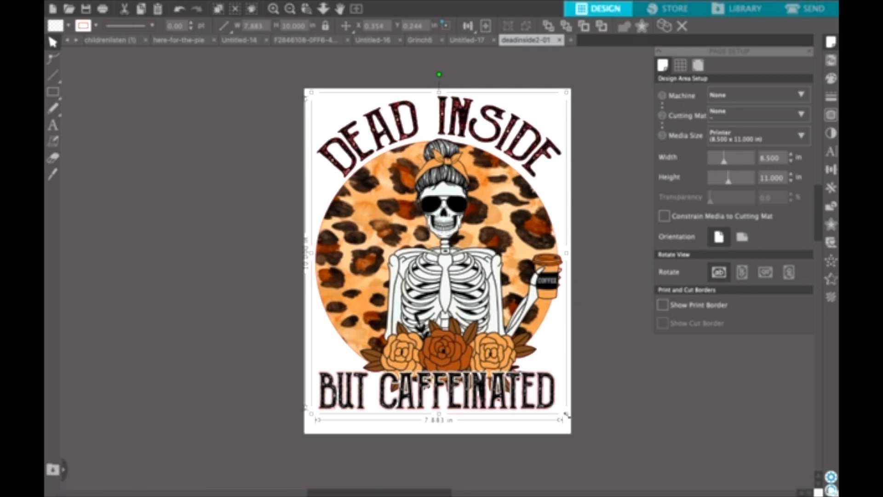
# Enlarge the design to about 10.2 by 12.5 inches, positioning it so it overlaps the page edges on all sides.
pyautogui.moveTo(567, 415); pyautogui.dragTo(614, 473)
pyautogui.moveTo(508, 364); pyautogui.dragTo(467, 308)
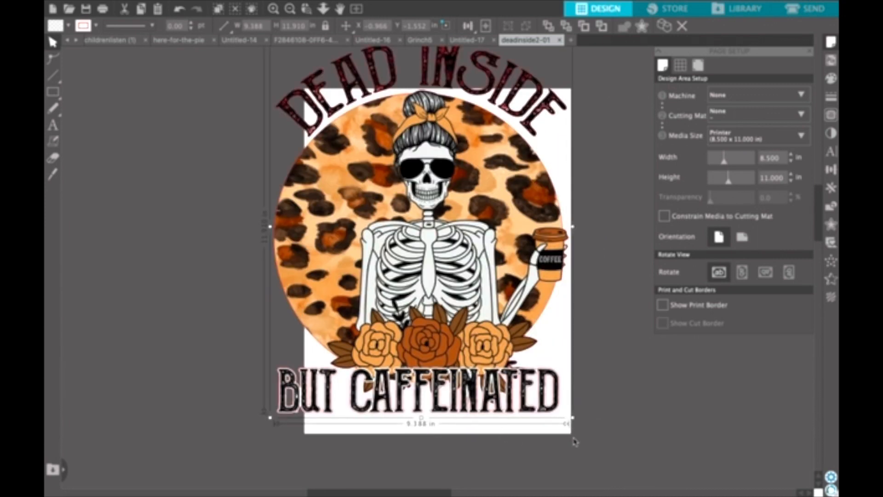
pyautogui.moveTo(573, 419); pyautogui.dragTo(585, 429)
pyautogui.moveTo(504, 290); pyautogui.dragTo(506, 326)
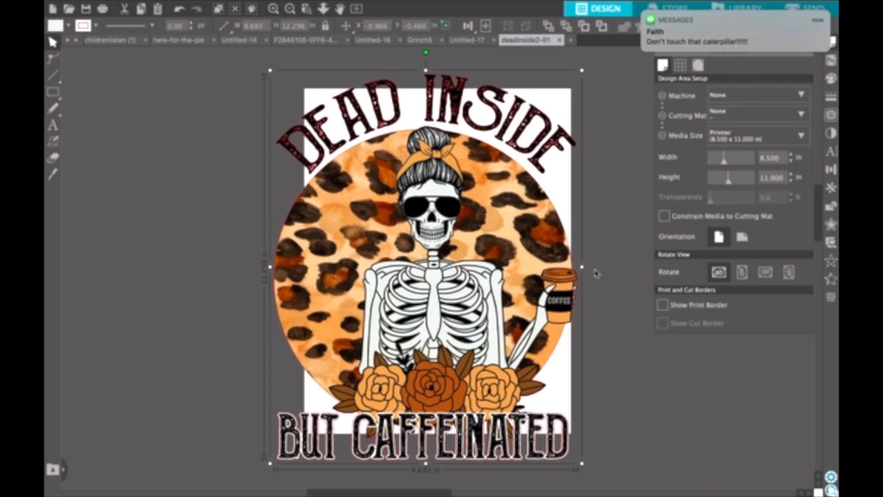
pyautogui.moveTo(589, 268); pyautogui.dragTo(594, 270)
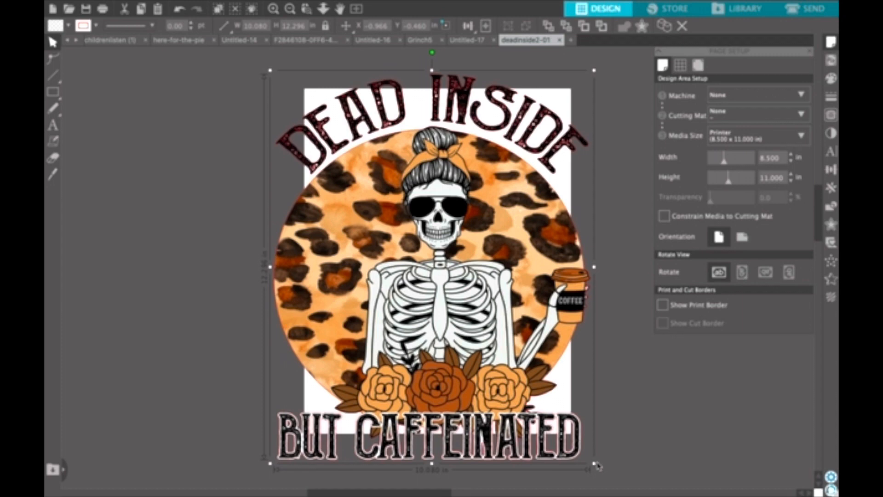
pyautogui.moveTo(597, 468); pyautogui.dragTo(603, 472)
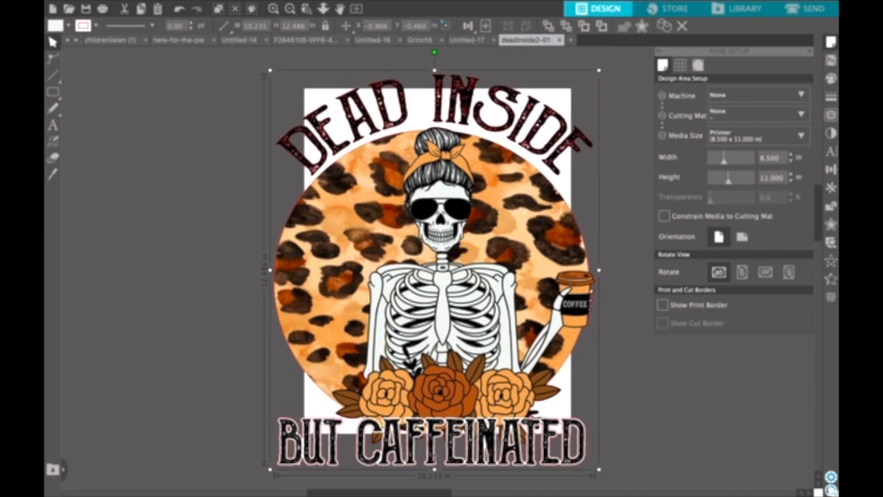
# Reduce the design to about 10 inches wide and 11.3 inches high, and shift it slightly down the page.
pyautogui.moveTo(437, 449); pyautogui.dragTo(436, 448)
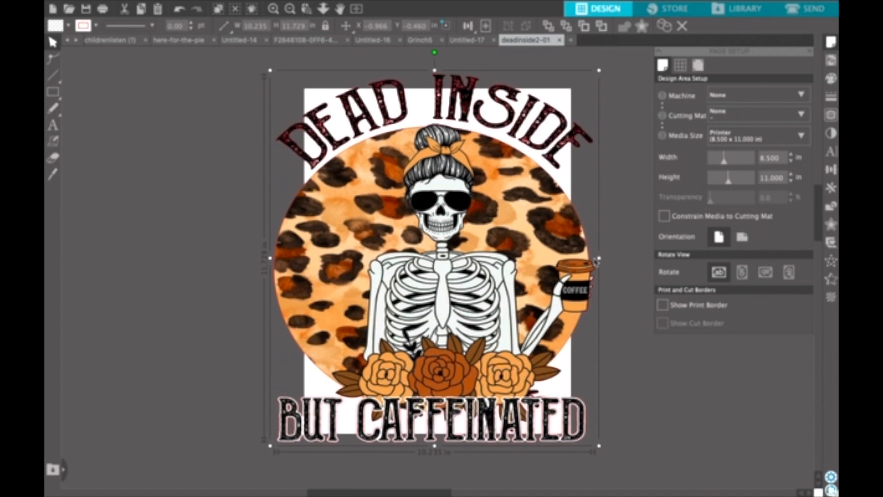
pyautogui.moveTo(597, 261); pyautogui.dragTo(592, 261)
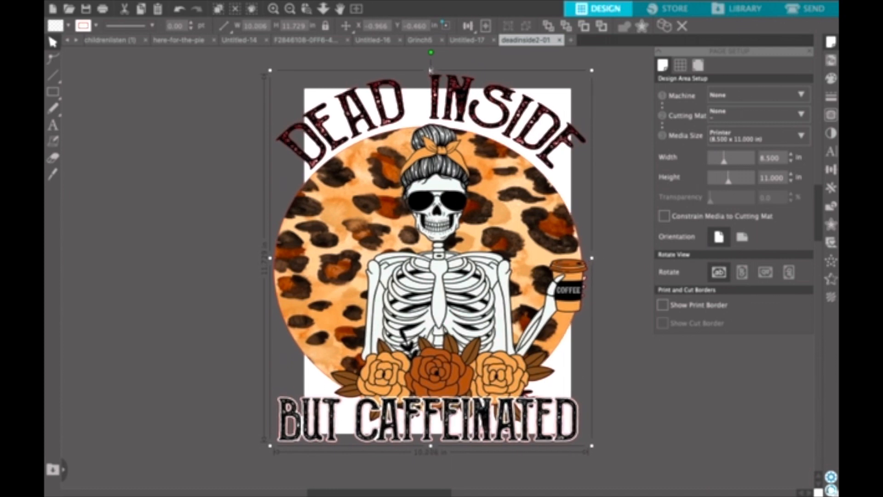
pyautogui.moveTo(430, 71); pyautogui.dragTo(431, 82)
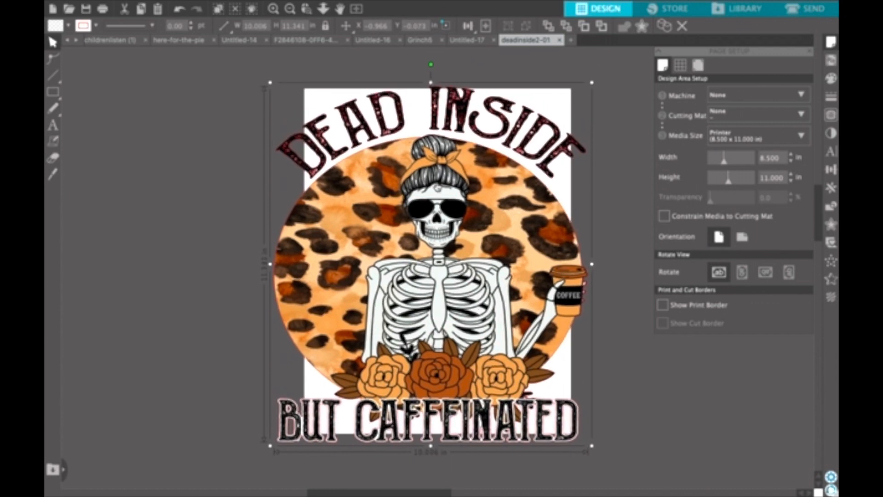
pyautogui.moveTo(437, 187); pyautogui.dragTo(434, 203)
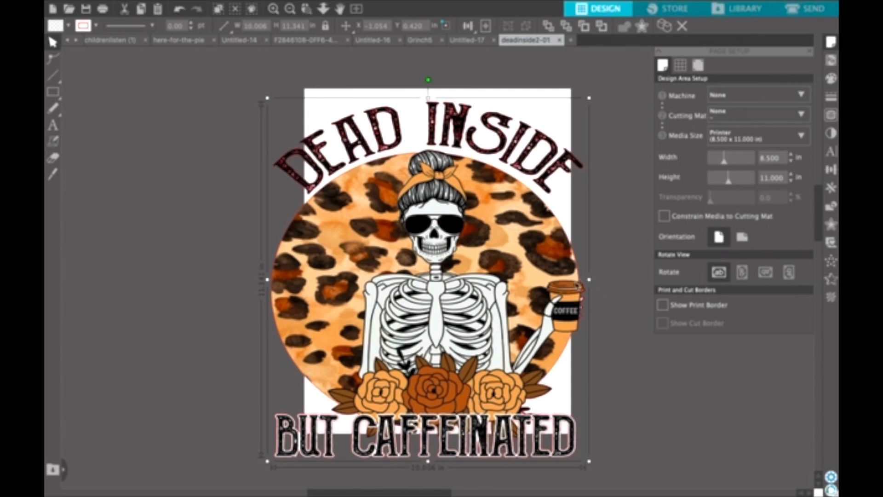
# Resize the design to about 9.2 inches wide and 10.9 inches high, and fit it vertically within the page.
pyautogui.moveTo(589, 279); pyautogui.dragTo(575, 279)
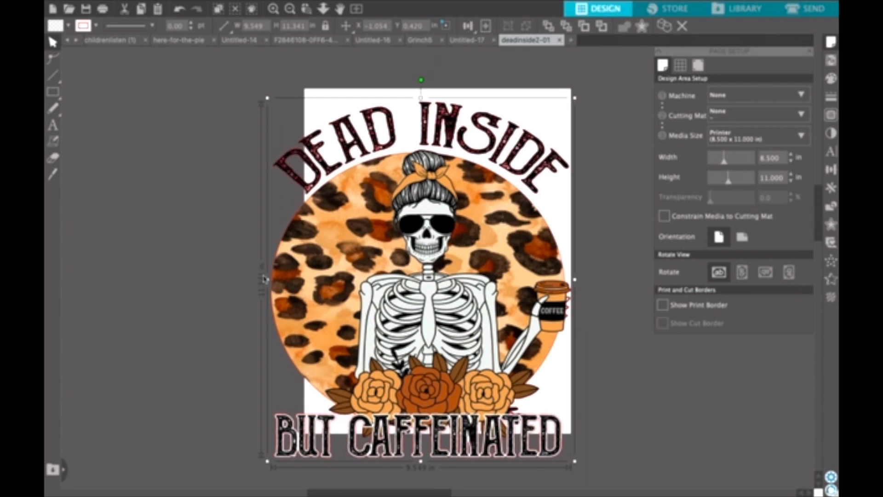
pyautogui.moveTo(277, 280); pyautogui.dragTo(288, 280)
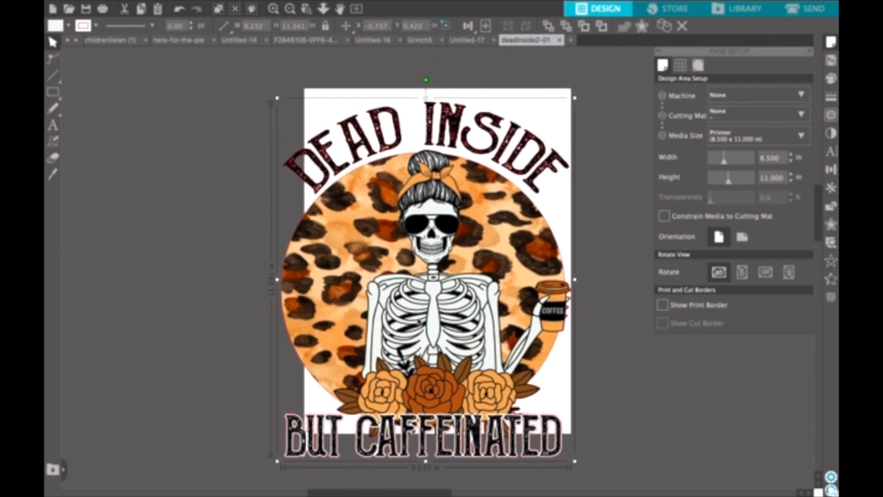
pyautogui.moveTo(422, 299); pyautogui.dragTo(425, 287)
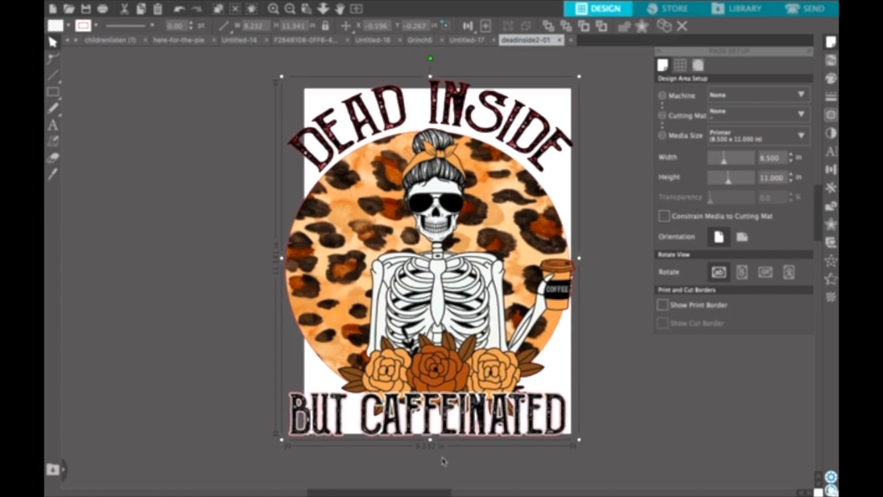
pyautogui.moveTo(430, 439); pyautogui.dragTo(429, 426)
pyautogui.moveTo(443, 345); pyautogui.dragTo(409, 341)
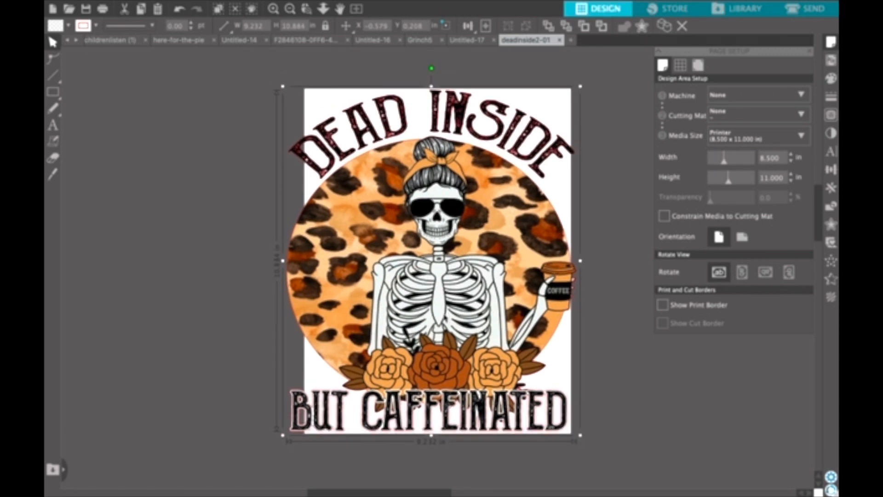
pyautogui.moveTo(444, 316); pyautogui.dragTo(444, 319)
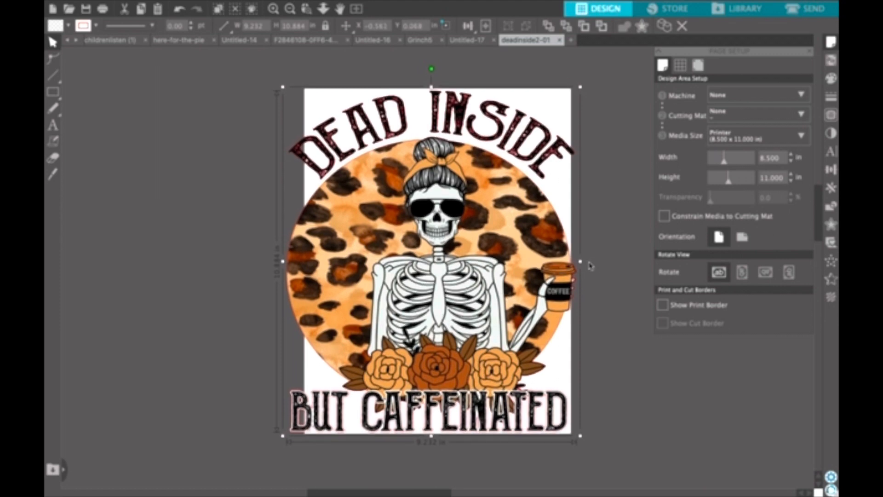
# Widen the design to about 9.5 inches and move it left so only its right half lies on the page.
pyautogui.moveTo(592, 265); pyautogui.dragTo(602, 267)
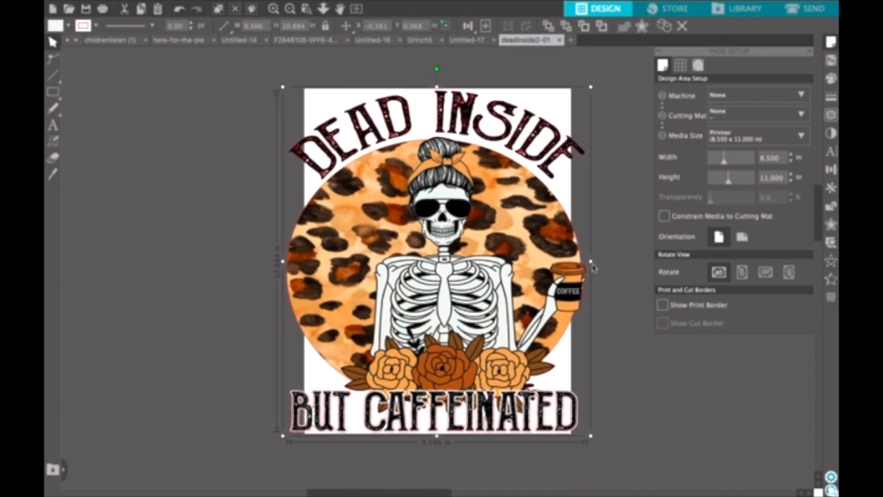
pyautogui.moveTo(590, 262); pyautogui.dragTo(590, 264)
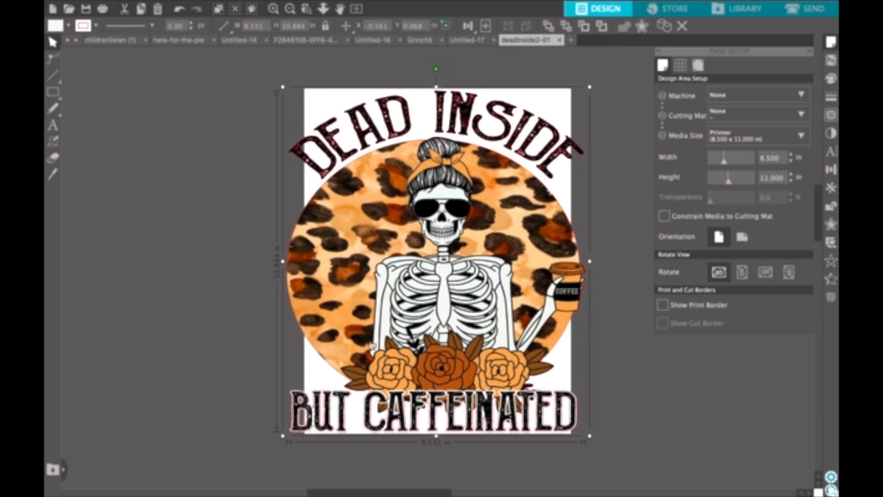
pyautogui.moveTo(416, 311); pyautogui.dragTo(293, 311)
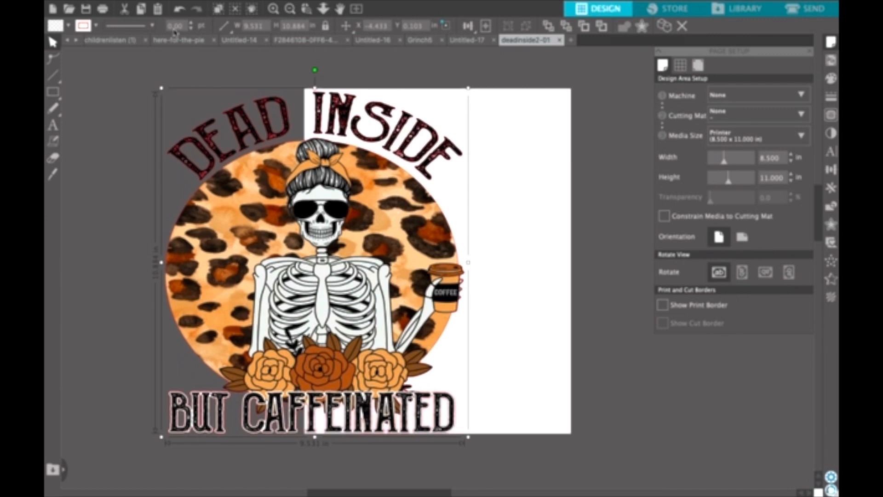
# Check the print preview and print the page on the EPSON ET-2760 Series with the sublimation preset and horizontal flip.
pyautogui.moveTo(131, 3)
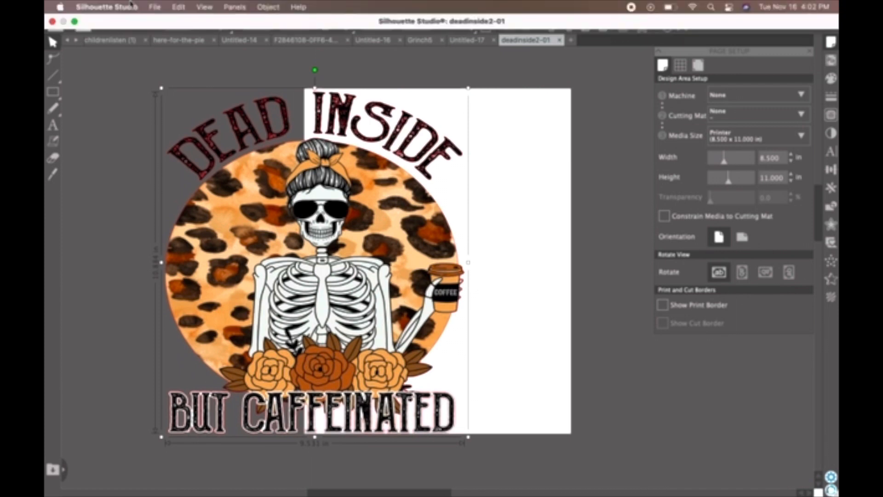
pyautogui.click(158, 9)
pyautogui.click(189, 192)
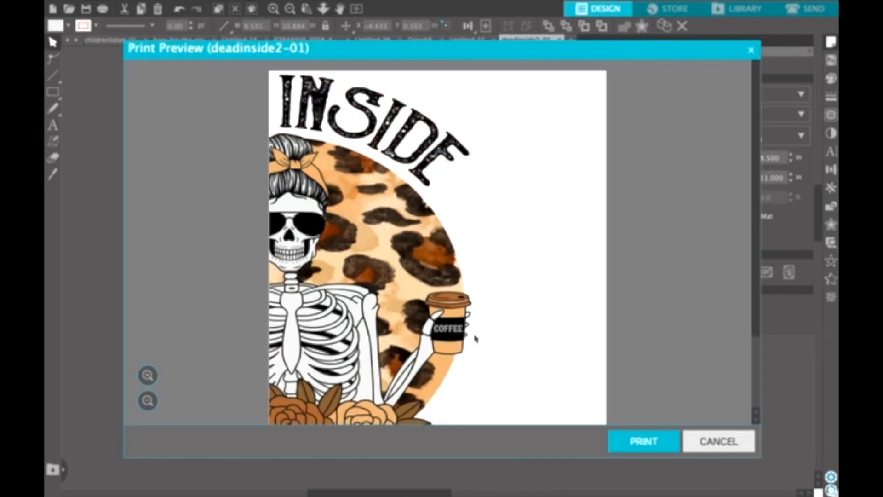
pyautogui.scroll(-5, 476, 338)
pyautogui.scroll(5, 476, 338)
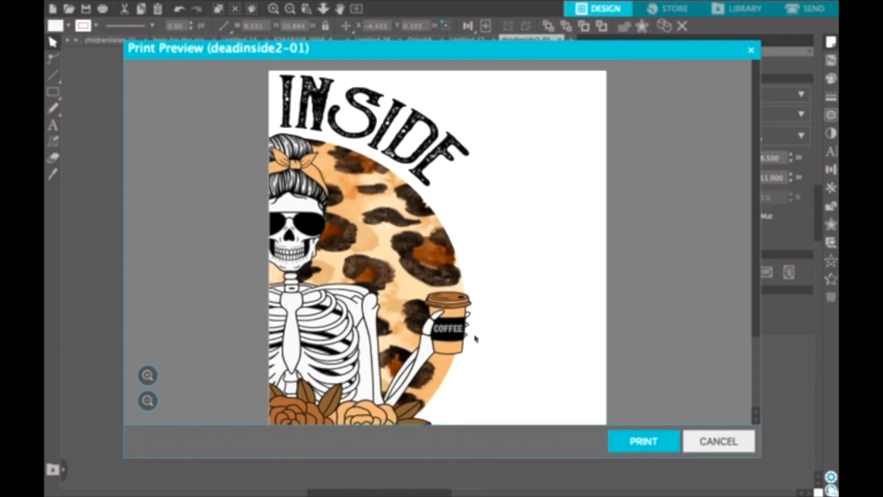
pyautogui.click(646, 434)
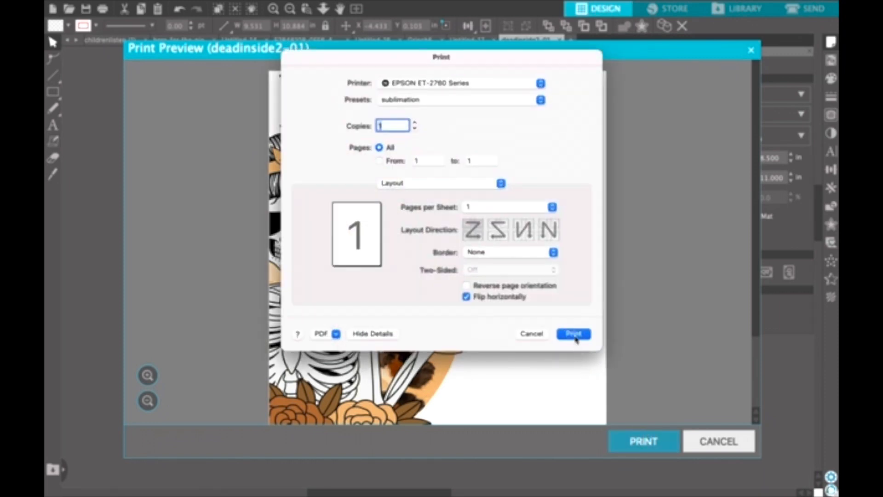
pyautogui.click(575, 336)
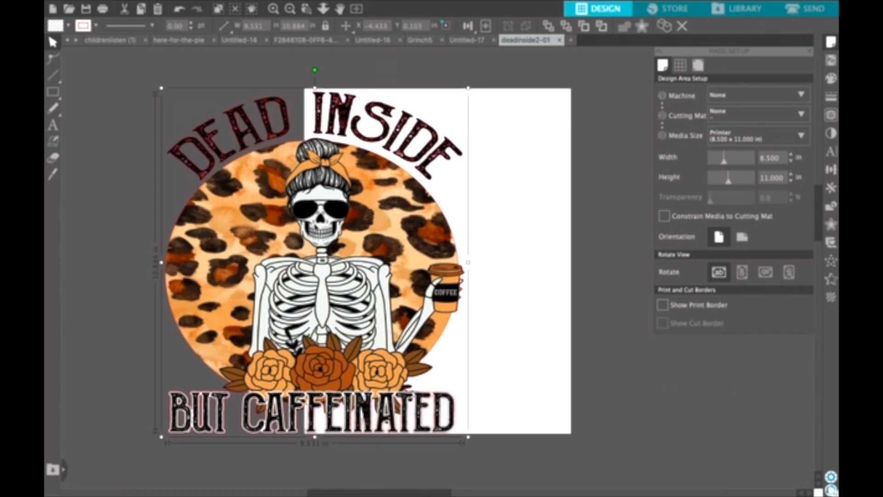
# Move the design right so only its left half lies on the page, ending just past the page's right edge at the centre.
pyautogui.moveTo(316, 226); pyautogui.dragTo(585, 223)
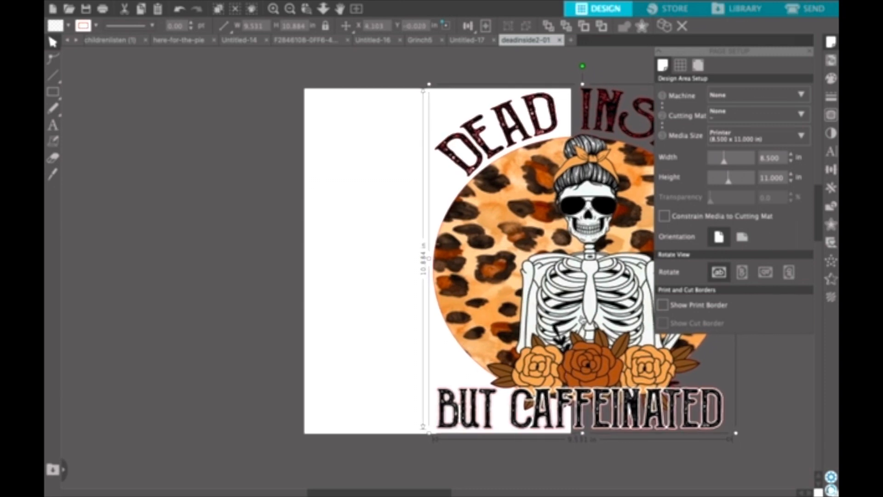
pyautogui.moveTo(582, 320); pyautogui.dragTo(575, 321)
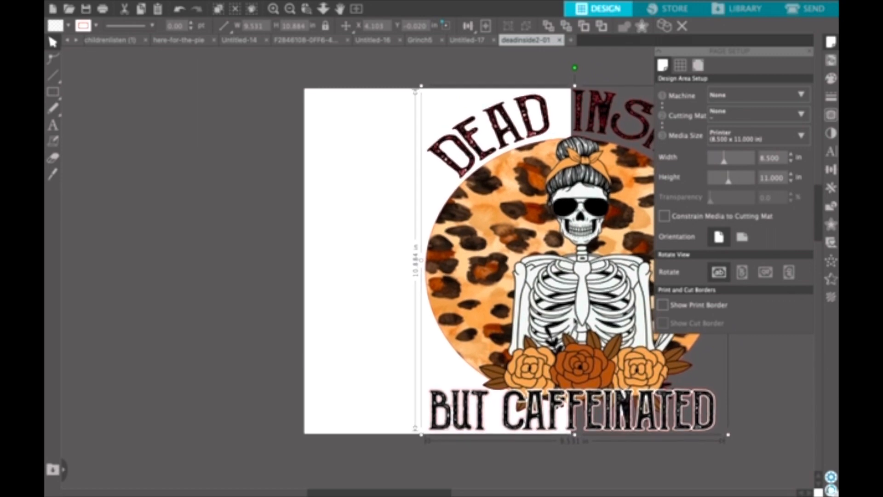
pyautogui.moveTo(181, 195); pyautogui.dragTo(175, 187)
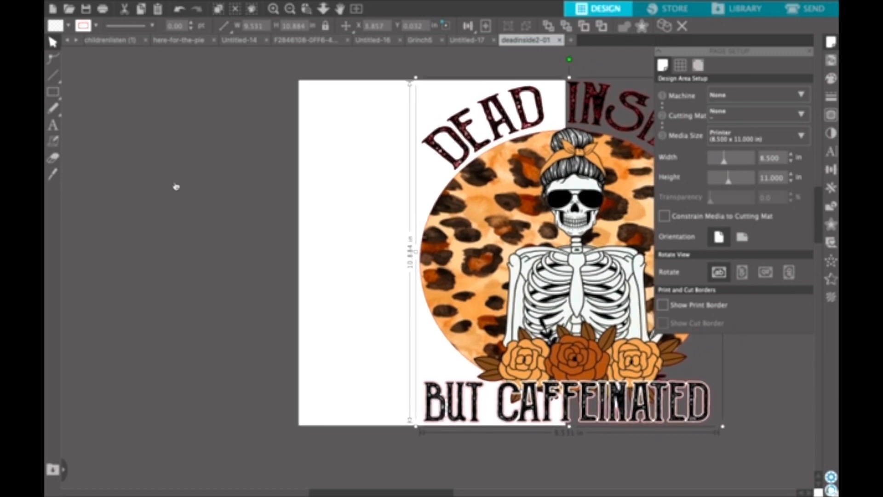
# Check the left half in the print preview, print it on the EPSON ET-2760 Series with the sublimation preset and horizontal flip, and close the preview.
pyautogui.moveTo(119, 5)
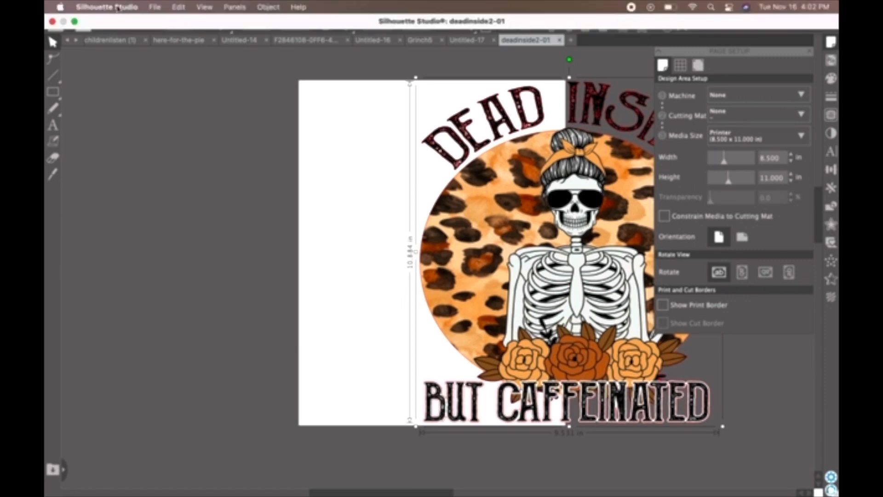
pyautogui.click(156, 8)
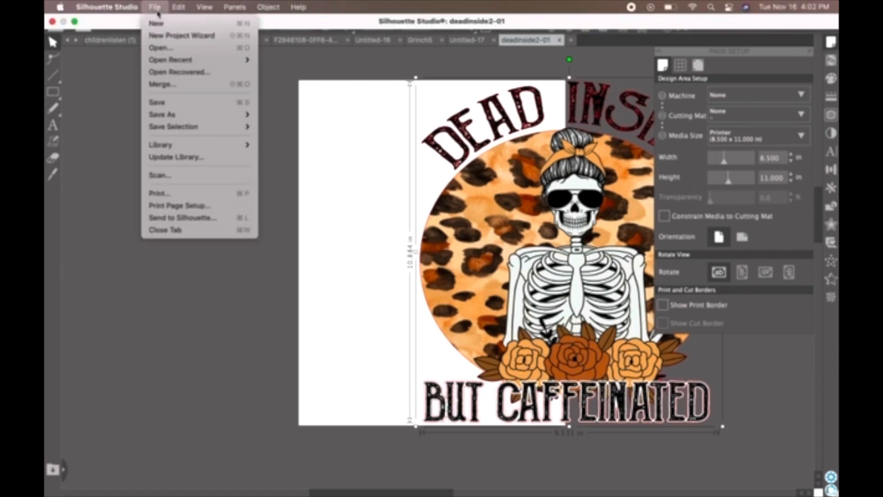
pyautogui.click(168, 197)
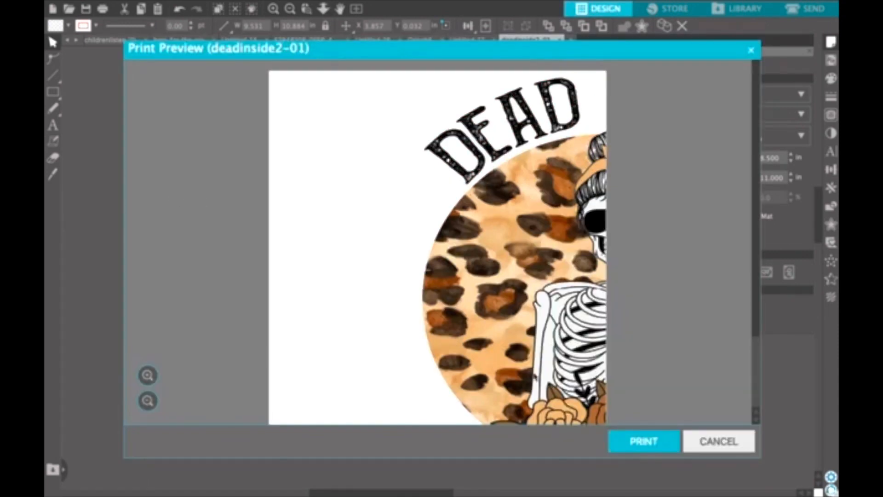
pyautogui.scroll(-3, 437, 241)
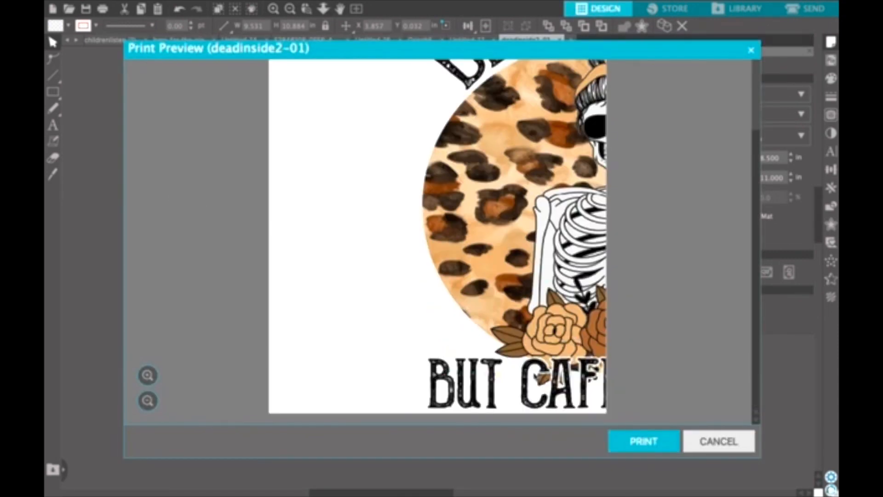
pyautogui.click(646, 451)
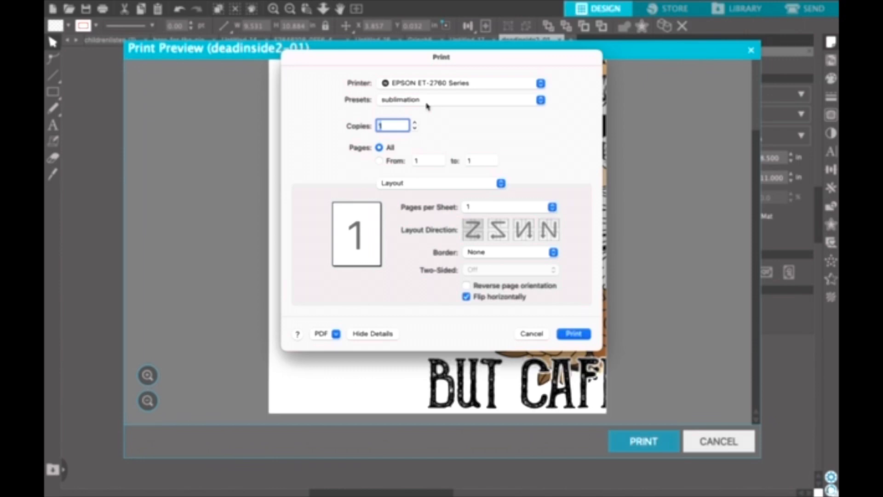
pyautogui.click(574, 334)
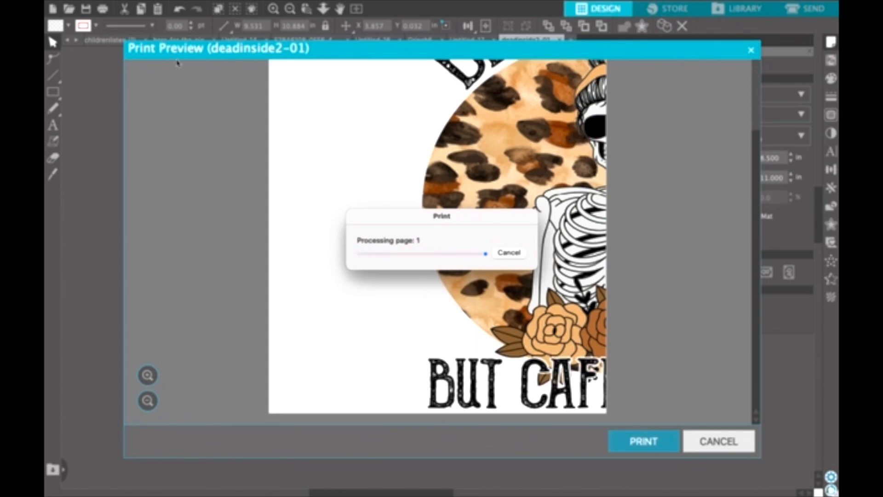
pyautogui.click(741, 432)
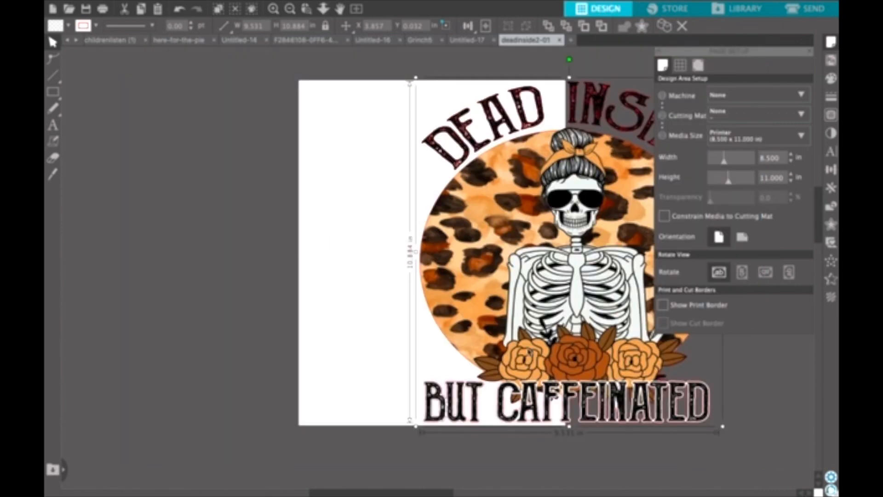